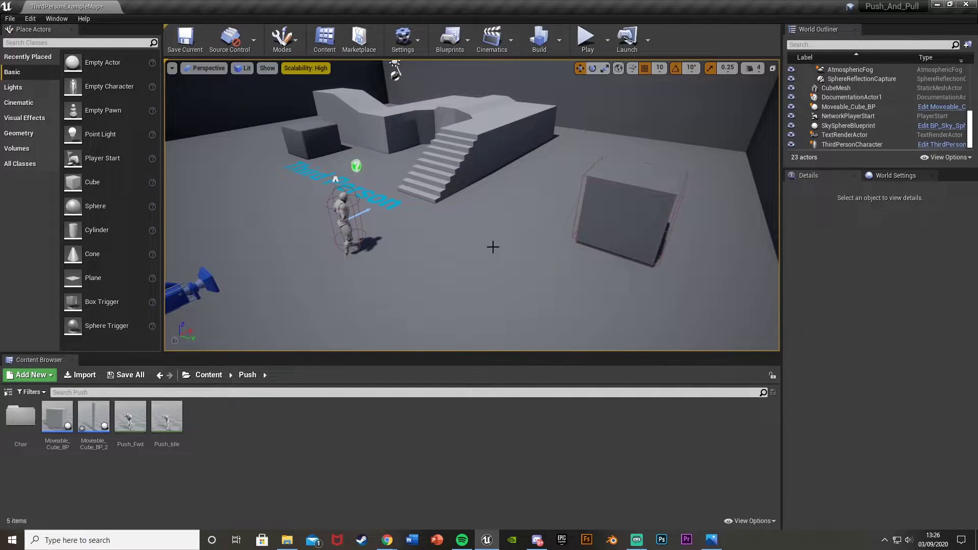
# Play-test the level by running the character into the large cube to push it, and end the session.
pyautogui.click(586, 39)
pyautogui.press('w')
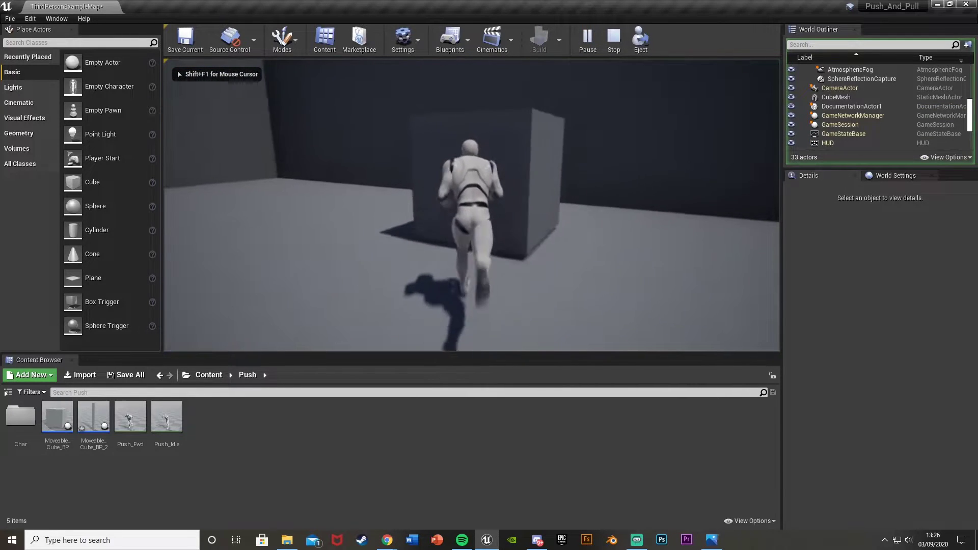
pyautogui.press('d')
pyautogui.press('w')
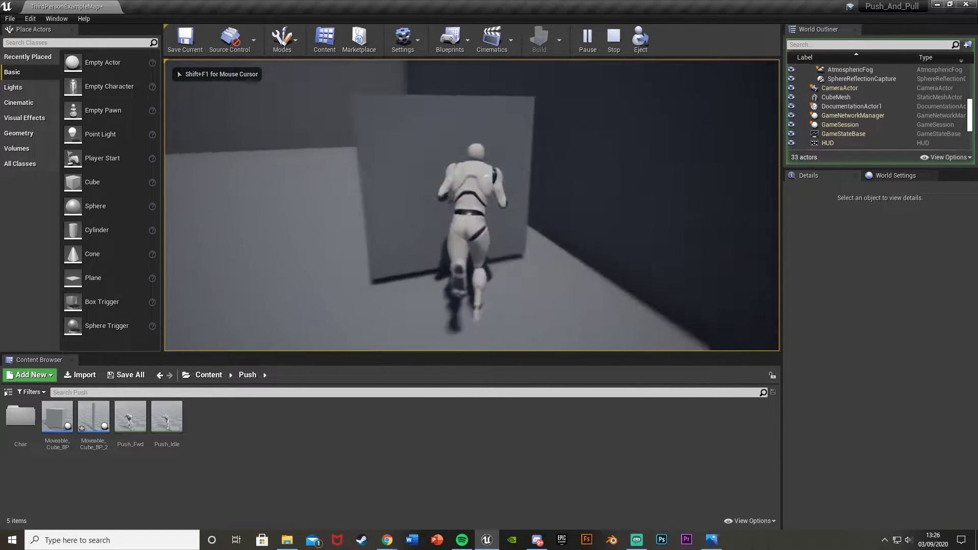
pyautogui.press('w')
pyautogui.press('d')
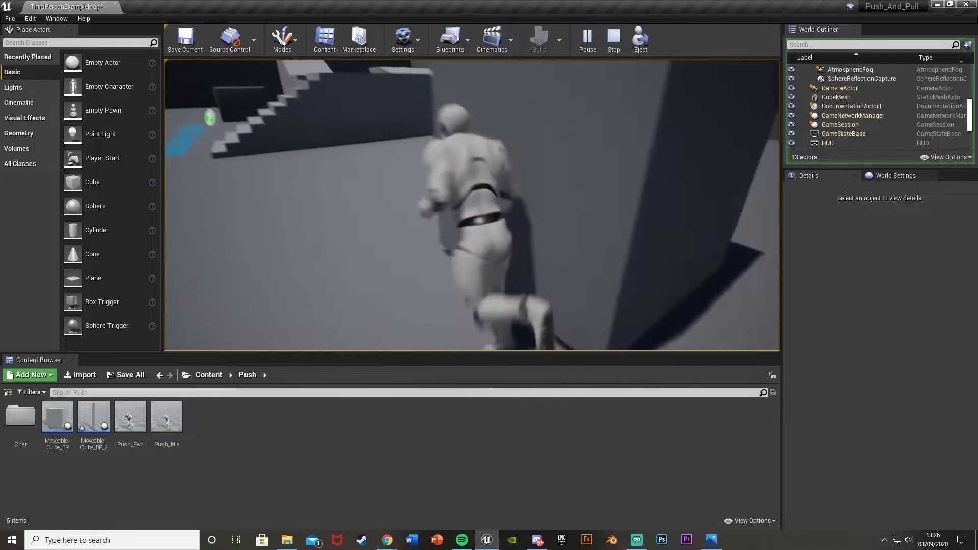
pyautogui.press('w')
pyautogui.press('s')
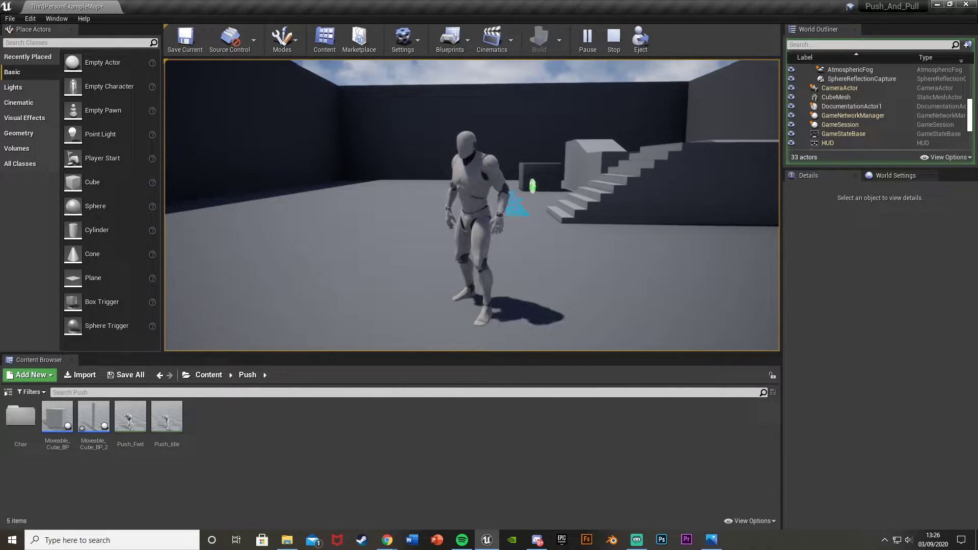
pyautogui.press('Escape')
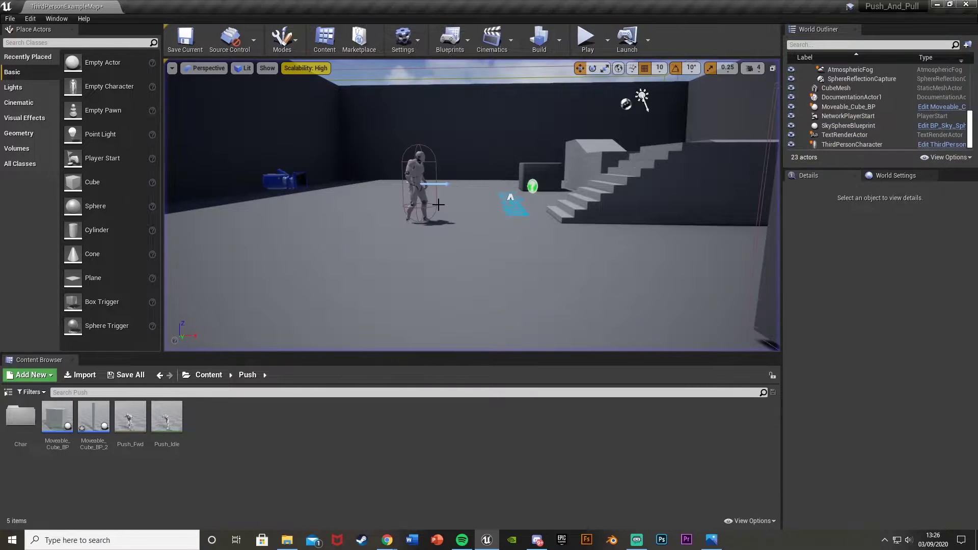
# Duplicate the Moveable_Cube_BP blueprint as Moveable_Cube_BP_2 in the Push folder and open the copy.
pyautogui.moveTo(439, 205); pyautogui.dragTo(367, 245, button='right')
pyautogui.moveTo(513, 218); pyautogui.dragTo(514, 212, button='right')
pyautogui.press('s')
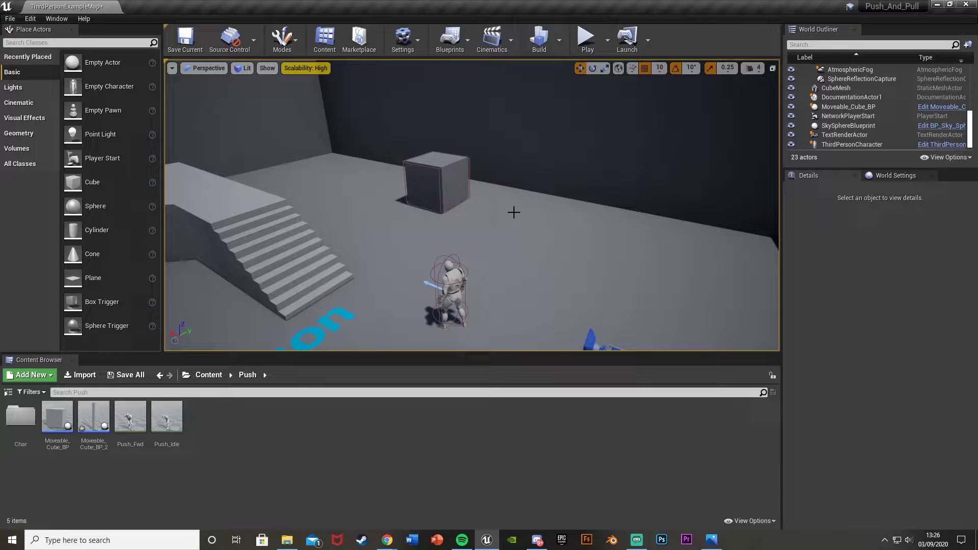
pyautogui.press('d')
pyautogui.moveTo(538, 224); pyautogui.dragTo(527, 222, button='right')
pyautogui.click(61, 423)
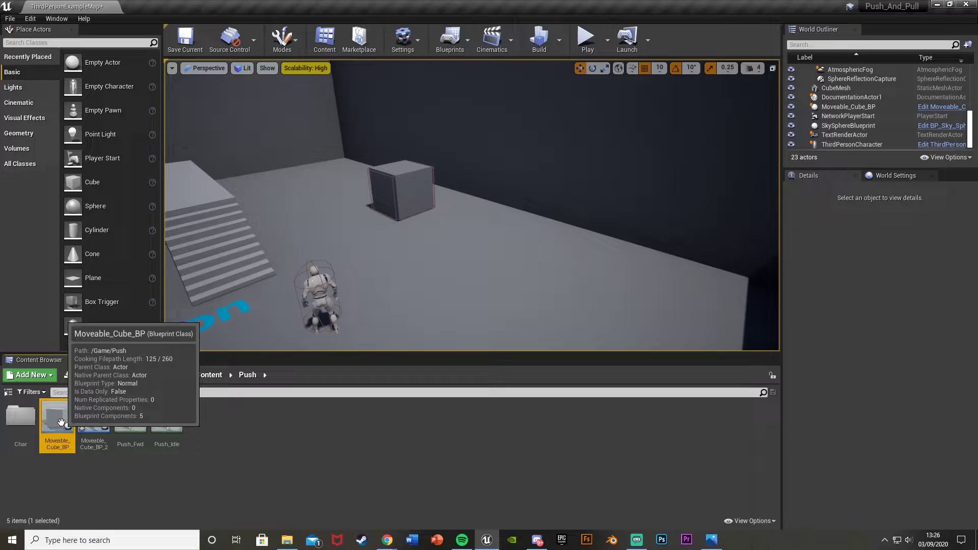
pyautogui.hotkey('ctrl', 'w')
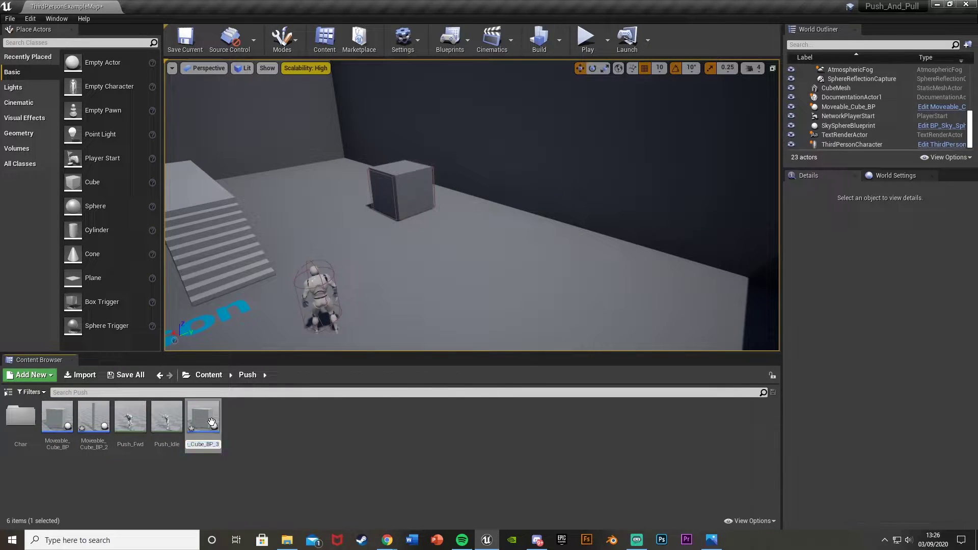
pyautogui.press('Escape')
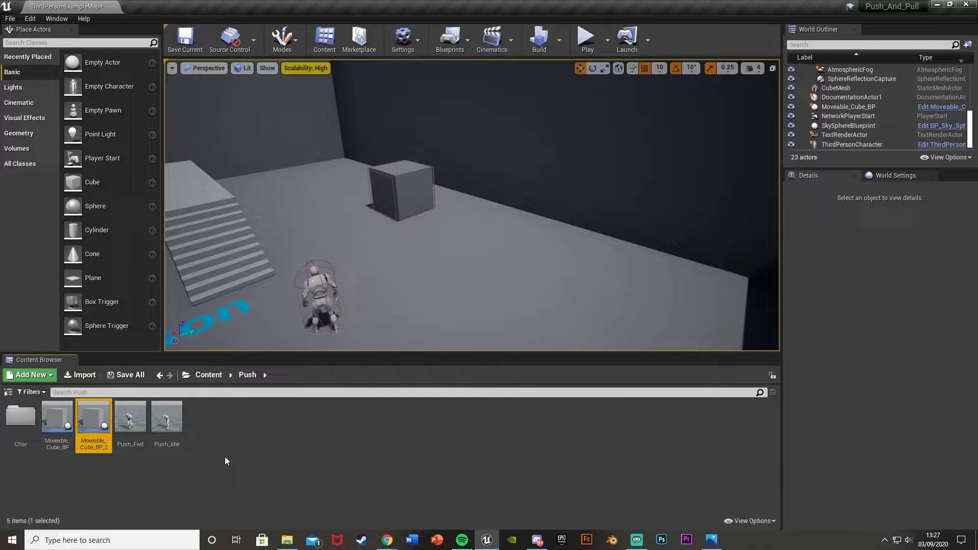
pyautogui.press('Return')
# Compile the blueprint, enable Simulate Physics on its Cube component and override the mass at 100 kg.
pyautogui.scroll(-2, 311, 264)
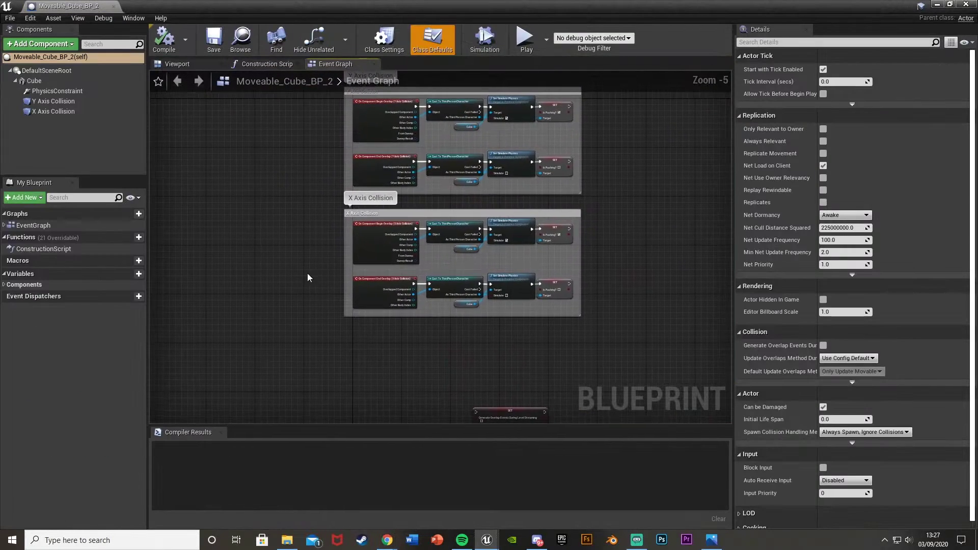
pyautogui.scroll(1, 405, 367)
pyautogui.moveTo(351, 170); pyautogui.dragTo(327, 224, button='right')
pyautogui.click(165, 40)
pyautogui.click(177, 65)
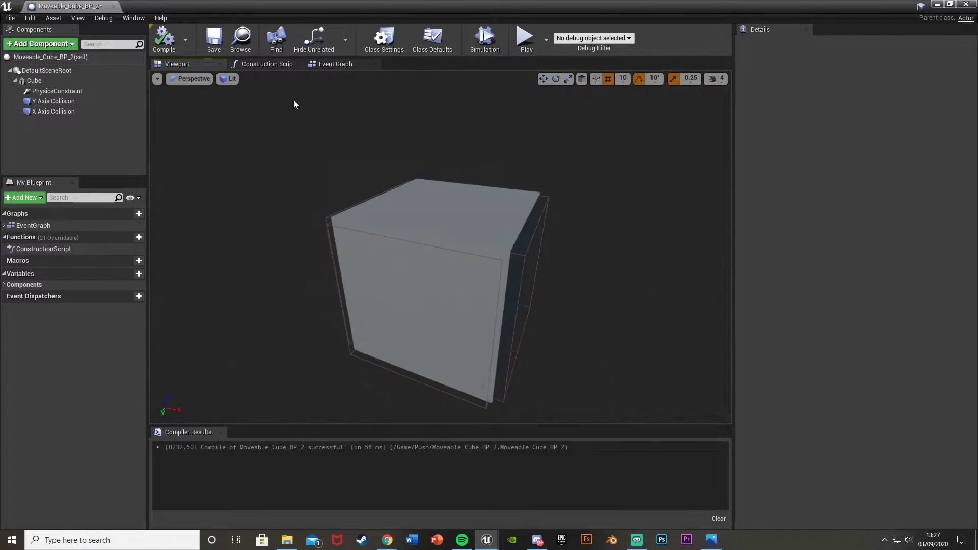
pyautogui.click(34, 81)
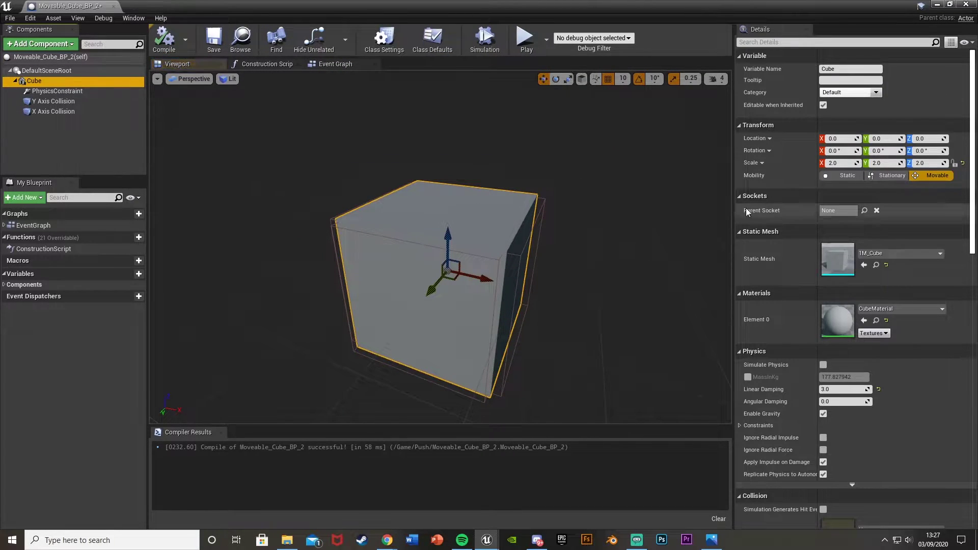
pyautogui.moveTo(713, 236); pyautogui.dragTo(725, 230, button='right')
pyautogui.click(823, 365)
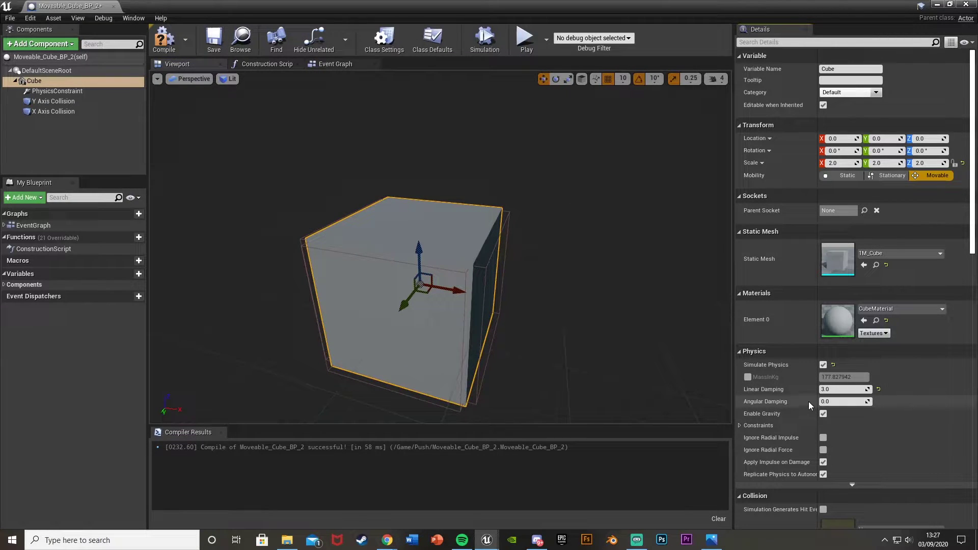
pyautogui.click(746, 378)
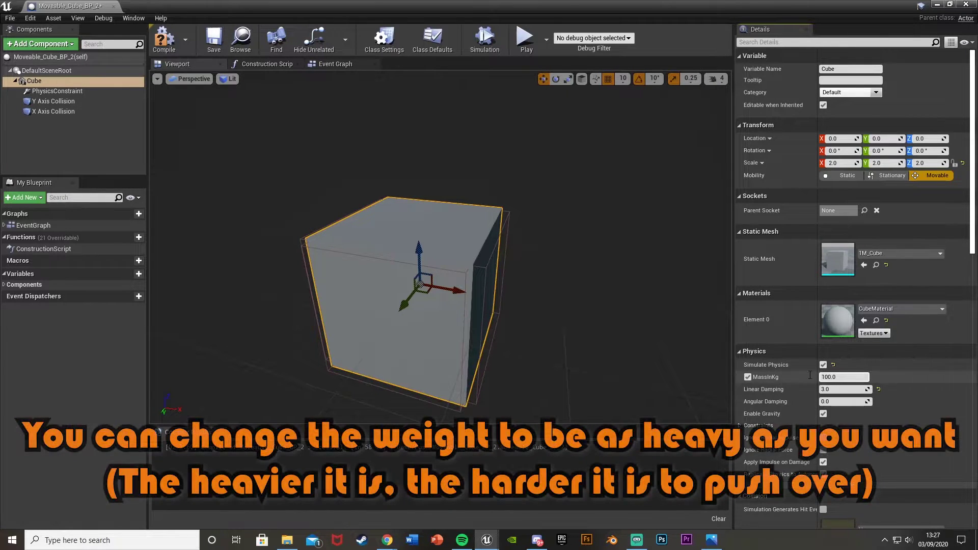
# Scale the Cube into a tall pillar of 0.5 in X, 0.5 in Y and 4.5 in Z, and compile.
pyautogui.moveTo(431, 279)
pyautogui.mouseDown(button='right')
pyautogui.moveTo(430, 270)
pyautogui.moveTo(430, 299)
pyautogui.mouseUp(button='right')
pyautogui.press('e')
pyautogui.press('r')
pyautogui.moveTo(430, 299); pyautogui.dragTo(404, 304)
pyautogui.press('space')
pyautogui.press('space')
pyautogui.press('space')
pyautogui.moveTo(396, 263); pyautogui.dragTo(389, 234)
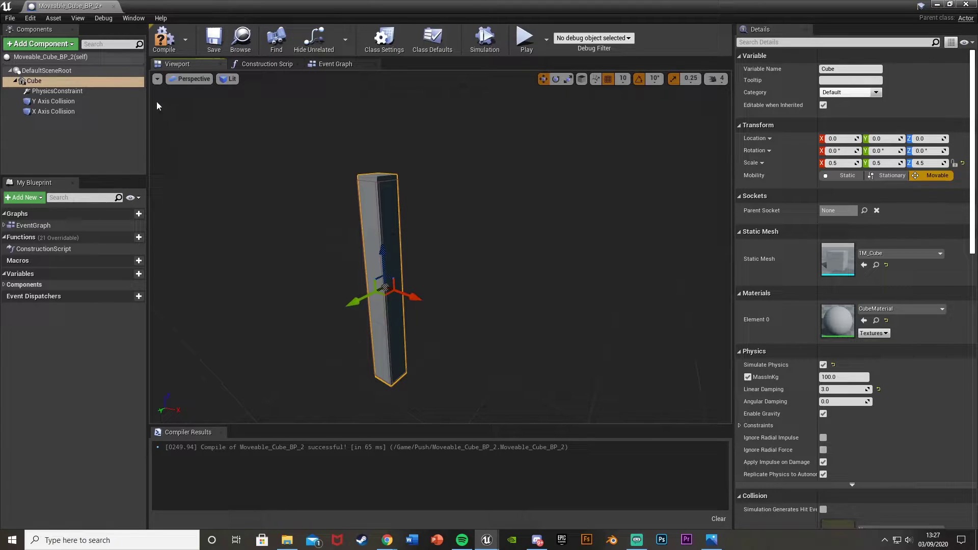
pyautogui.click(163, 38)
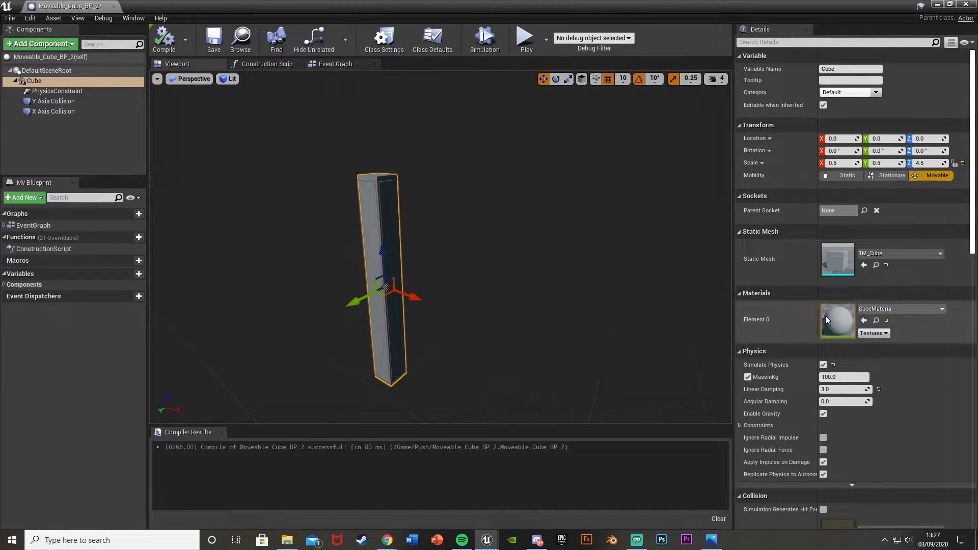
# Delete the four Set Simulate Physics nodes from the Event Graph and connect each ThirdPersonCharacter cast directly to its SET node.
pyautogui.click(335, 63)
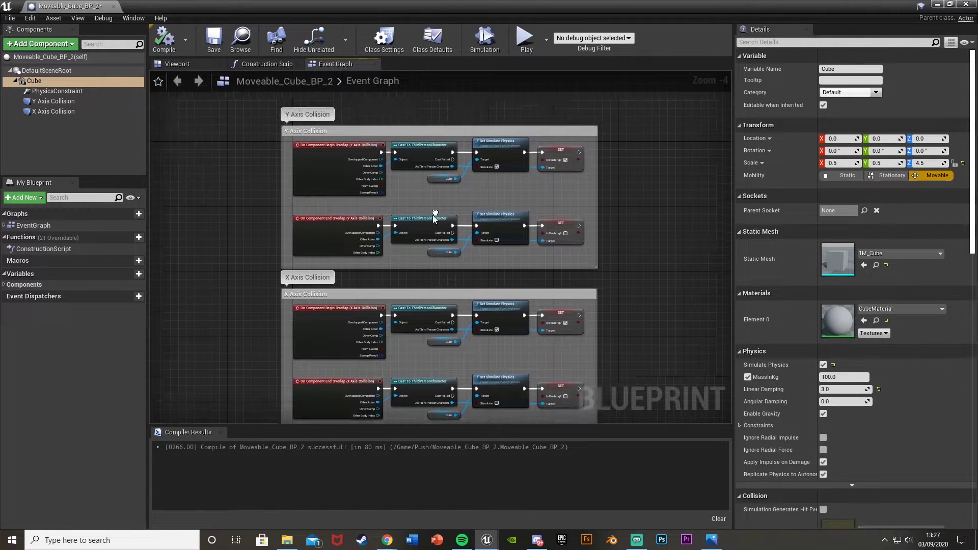
pyautogui.moveTo(502, 185); pyautogui.dragTo(472, 174, button='right')
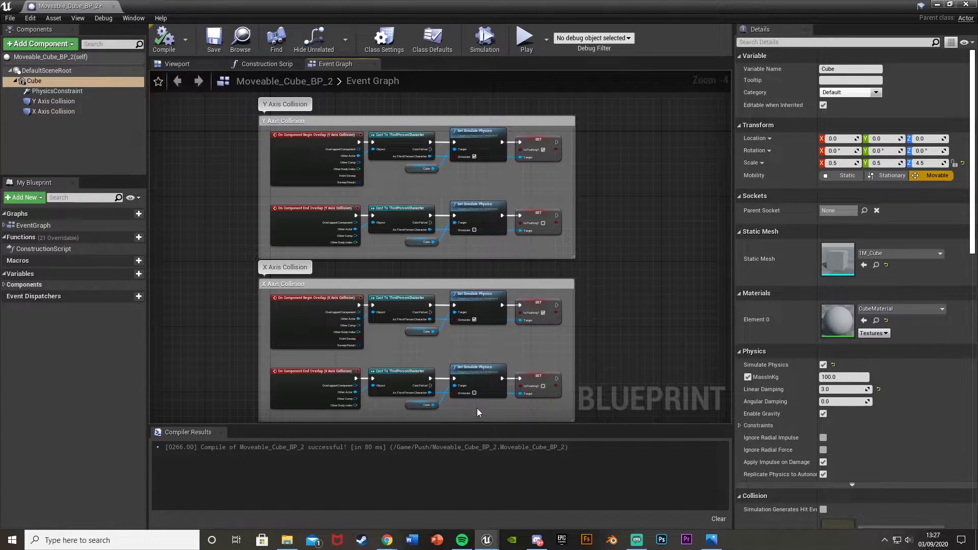
pyautogui.moveTo(476, 408); pyautogui.dragTo(472, 158)
pyautogui.press('Delete')
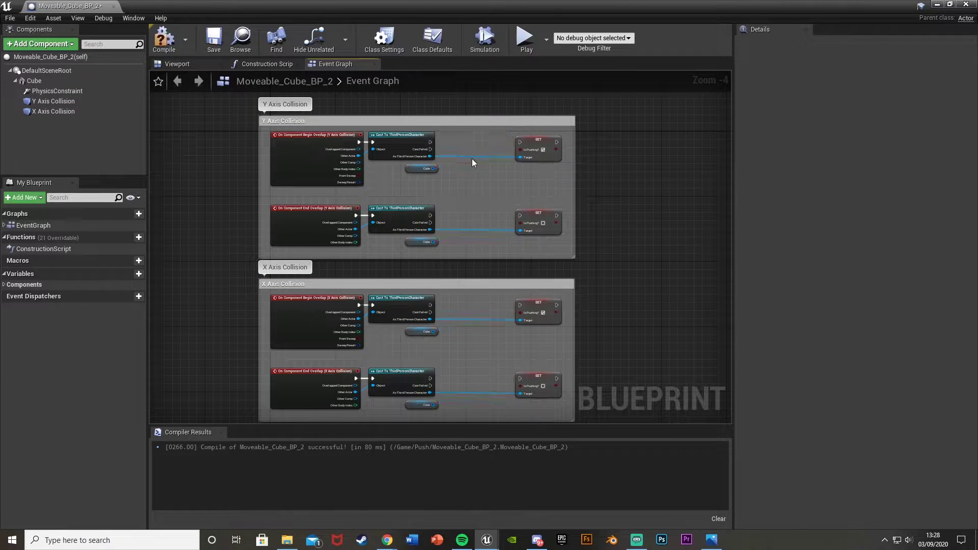
pyautogui.moveTo(520, 215); pyautogui.dragTo(430, 216)
pyautogui.moveTo(430, 305); pyautogui.dragTo(520, 305)
pyautogui.moveTo(520, 379); pyautogui.dragTo(431, 382)
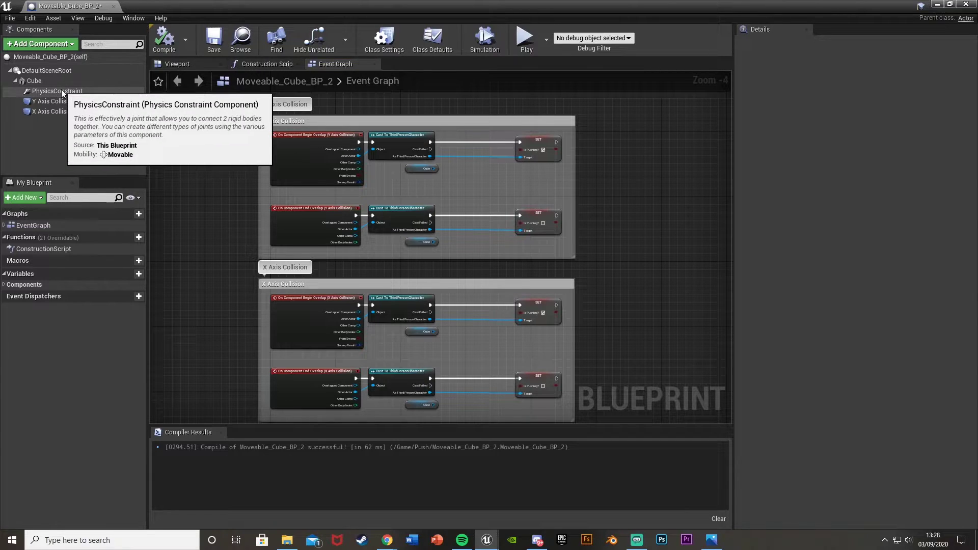
# Set the PhysicsConstraint's Z Motion, Swing 1, Swing 2 and Twist Motion to Free, and compile.
pyautogui.click(58, 91)
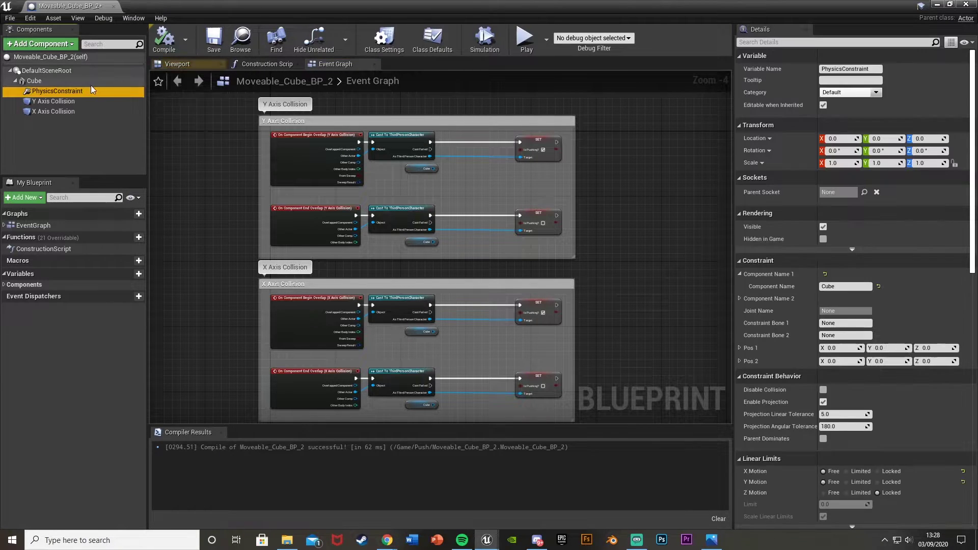
pyautogui.scroll(-3, 780, 284)
pyautogui.scroll(-6, 777, 283)
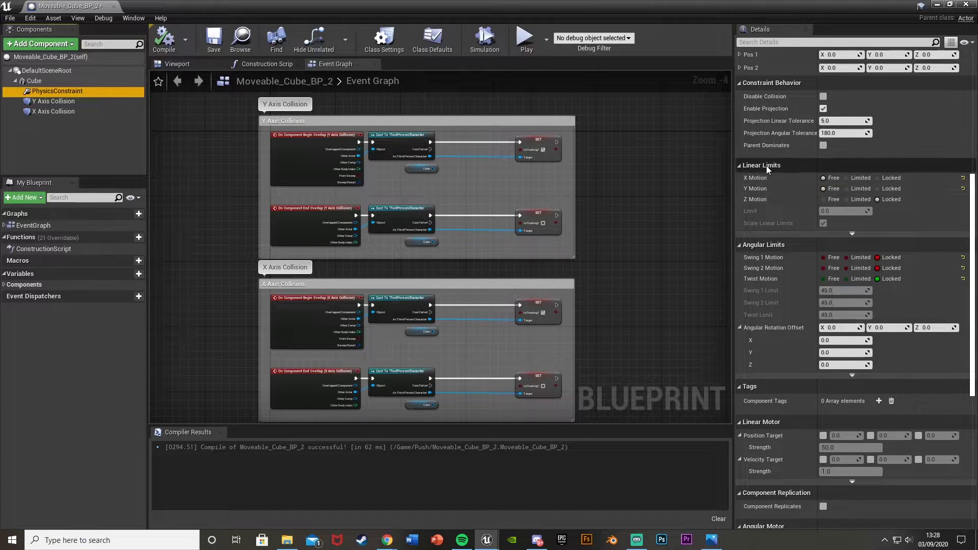
pyautogui.click(823, 198)
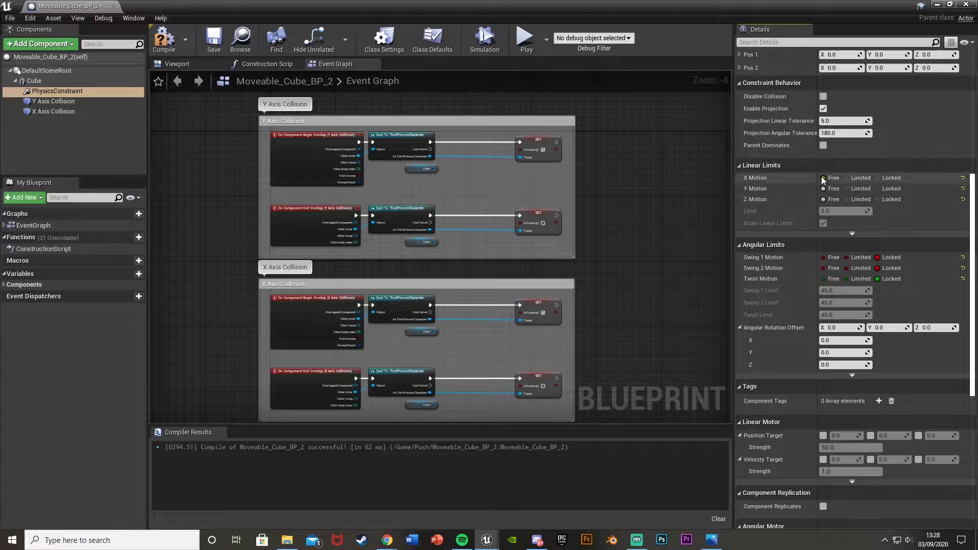
pyautogui.click(823, 278)
pyautogui.click(823, 257)
pyautogui.click(824, 268)
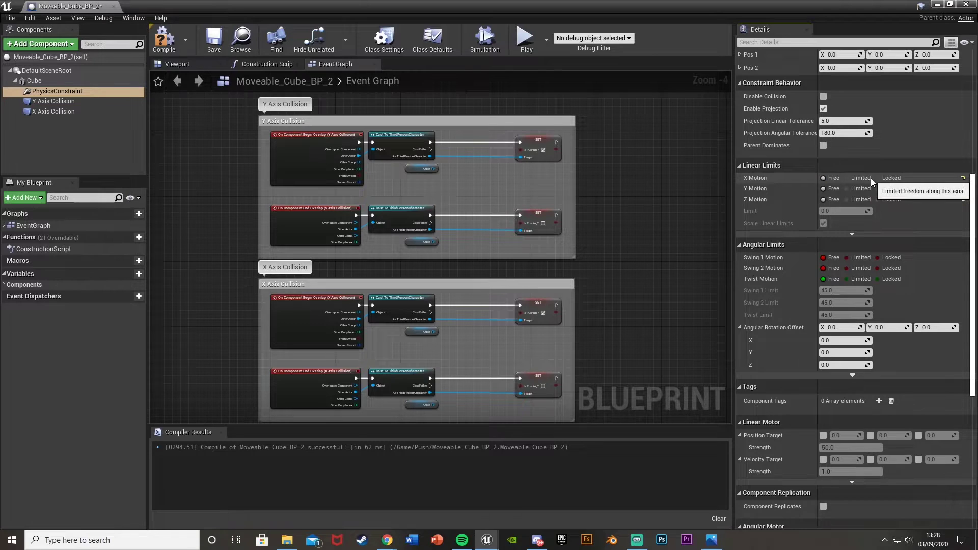
pyautogui.click(180, 41)
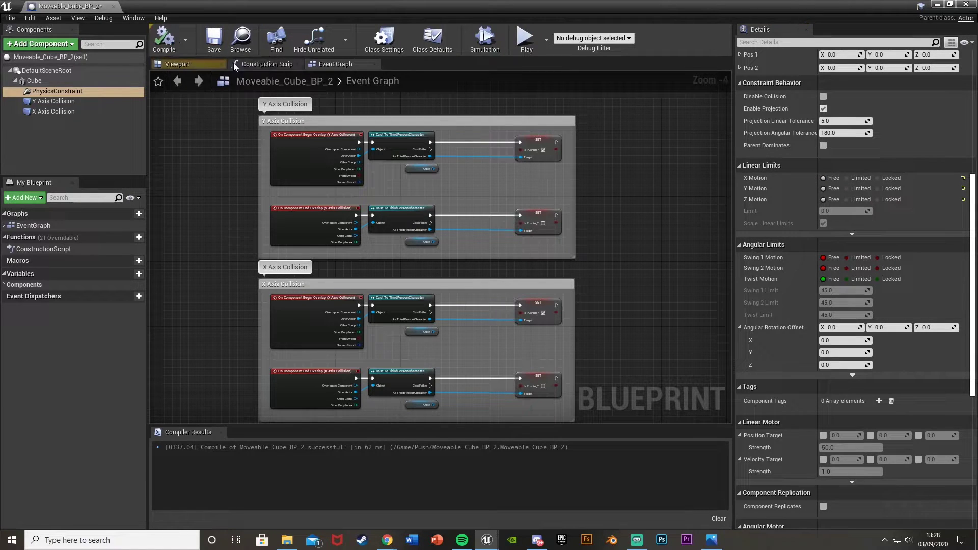
# Place a Moveable_Cube_BP_2 pillar on the level floor near the large cube and recheck its Event Graph.
pyautogui.click(941, 4)
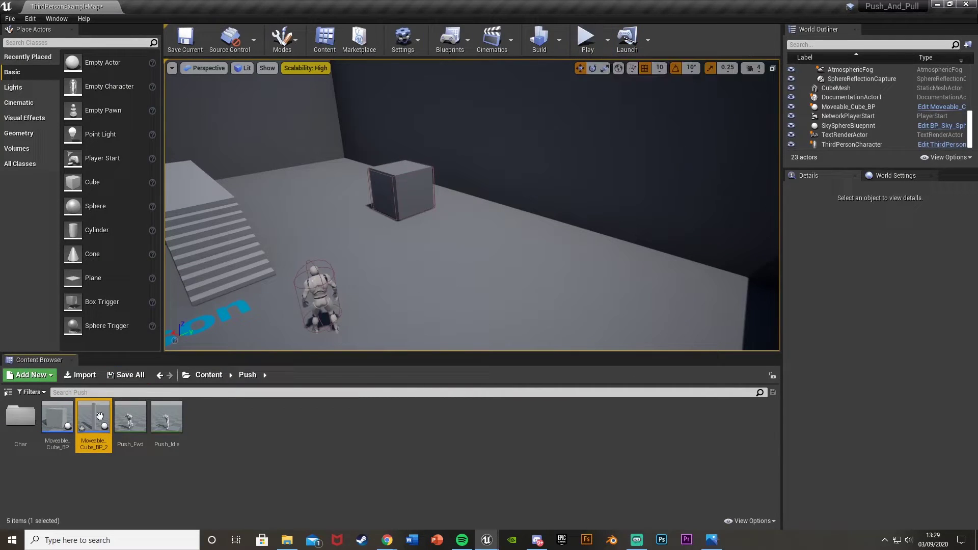
pyautogui.moveTo(97, 415); pyautogui.dragTo(461, 236)
pyautogui.moveTo(460, 239); pyautogui.dragTo(430, 483, button='right')
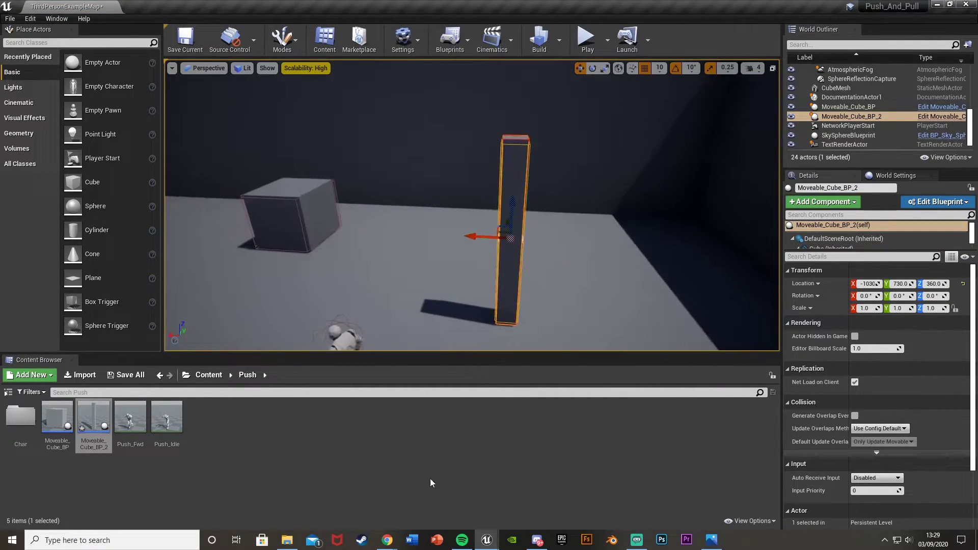
pyautogui.click(486, 541)
pyautogui.click(539, 480)
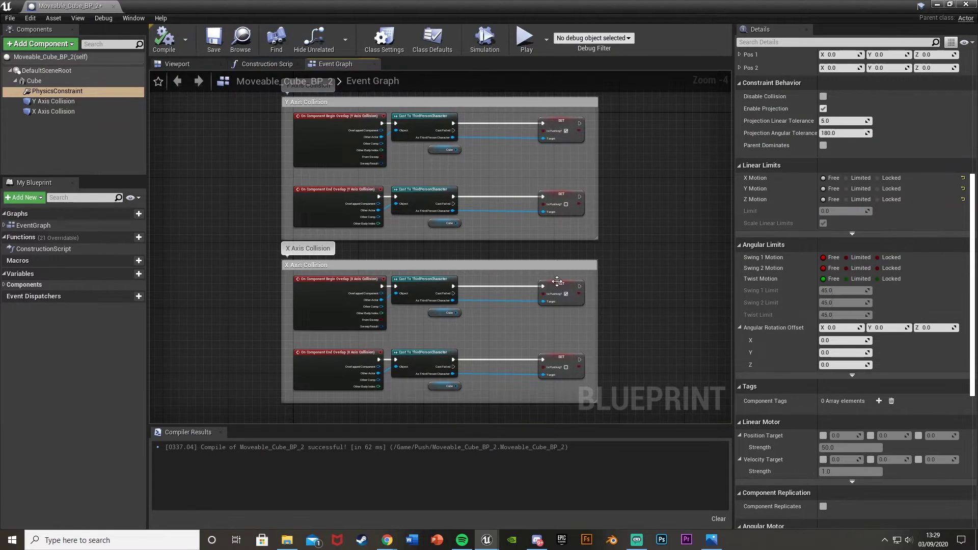
pyautogui.click(942, 4)
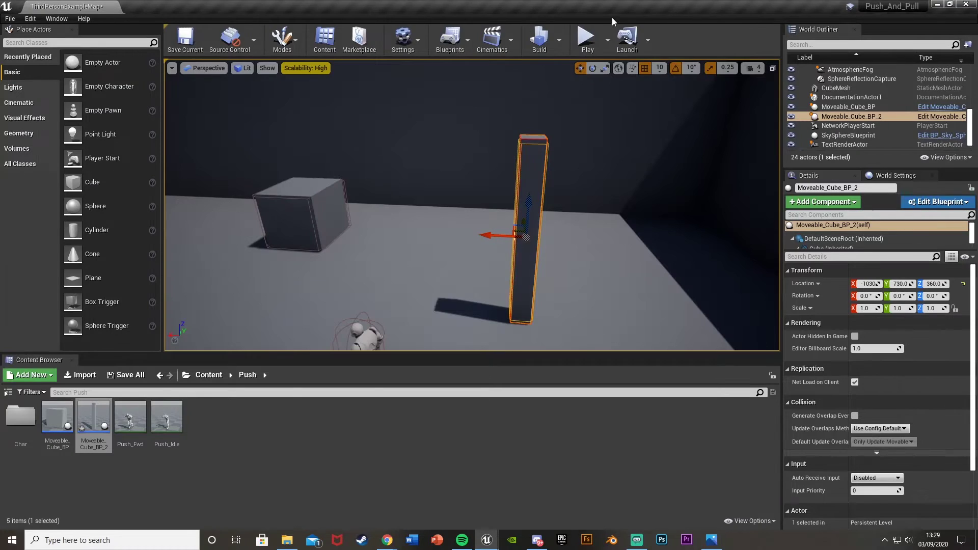
# Play-test the level by running the character into the tall pillar to push it over, and end the session.
pyautogui.click(587, 38)
pyautogui.press('w')
pyautogui.press('d')
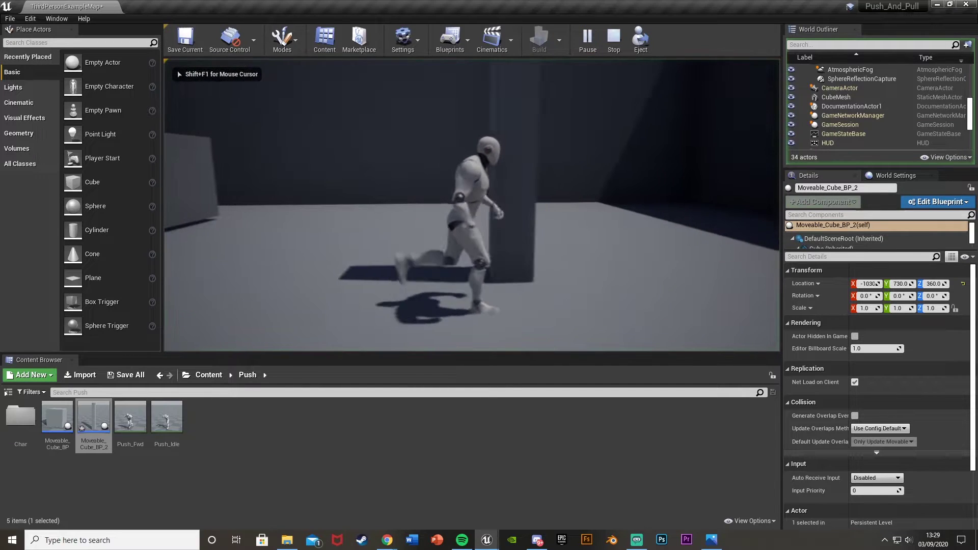
pyautogui.press('w')
pyautogui.press('d')
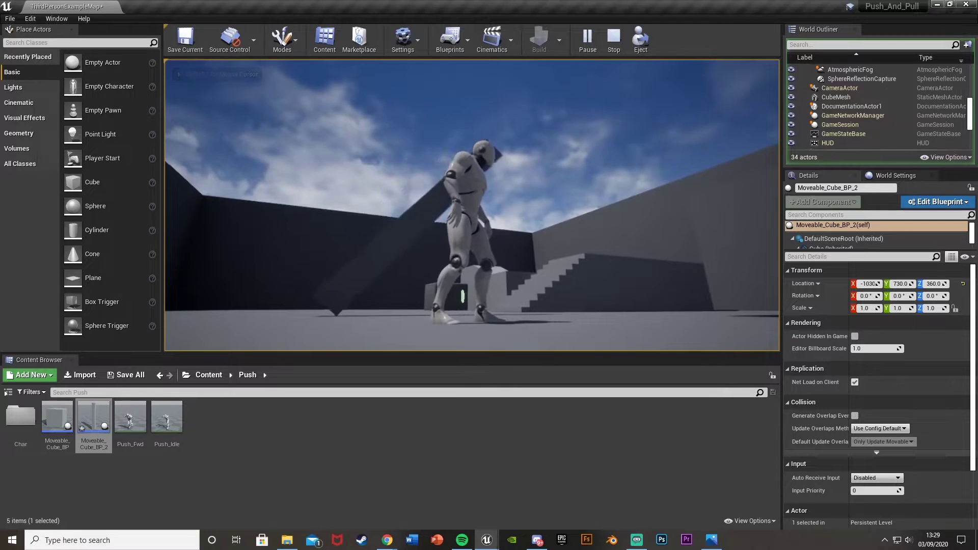
pyautogui.press('a')
pyautogui.press('w')
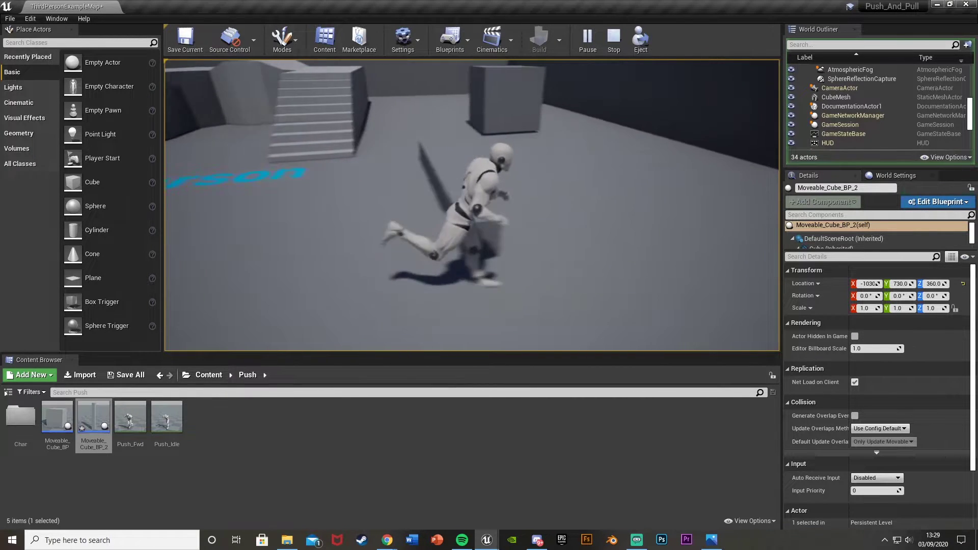
pyautogui.press('Escape')
# Play-test the level by jumping and running the character into the pillar, and end the session.
pyautogui.click(585, 39)
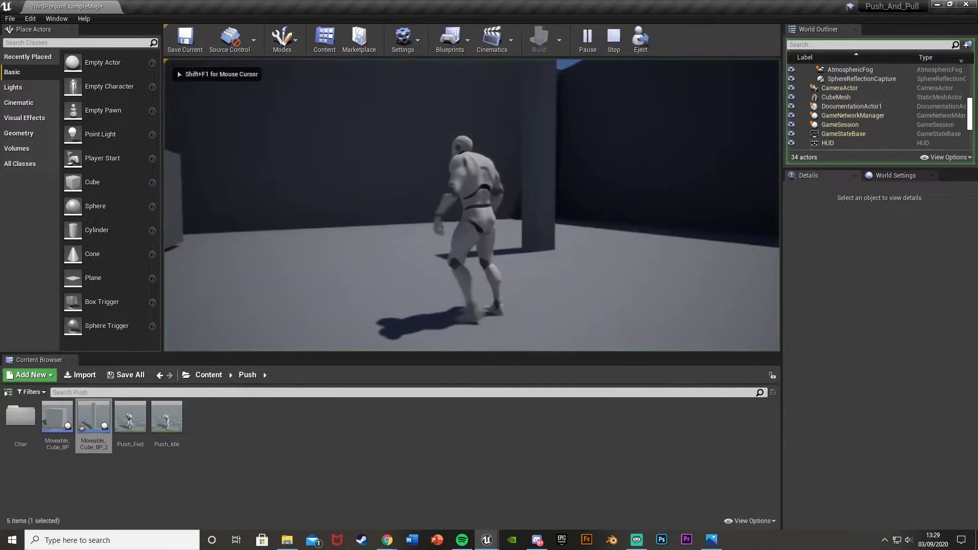
pyautogui.press('space')
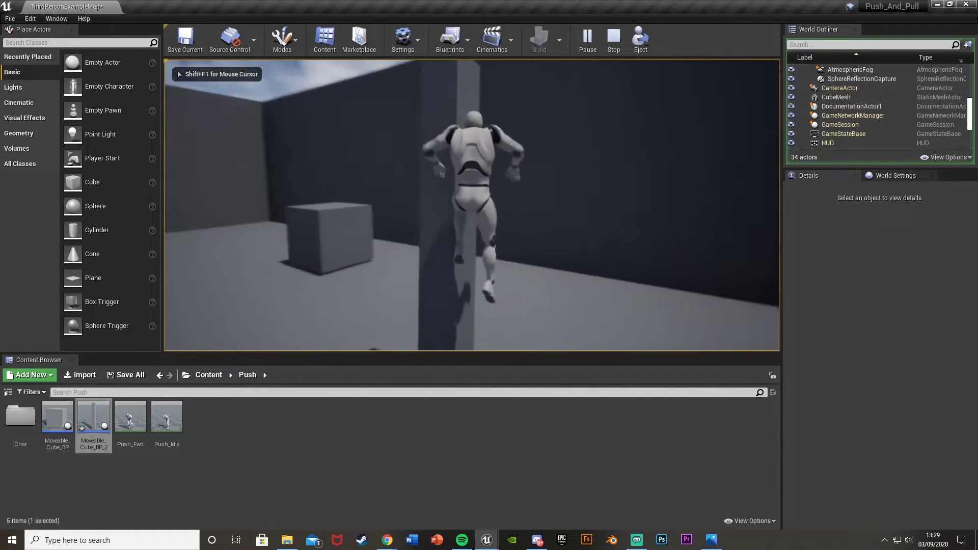
pyautogui.press('s')
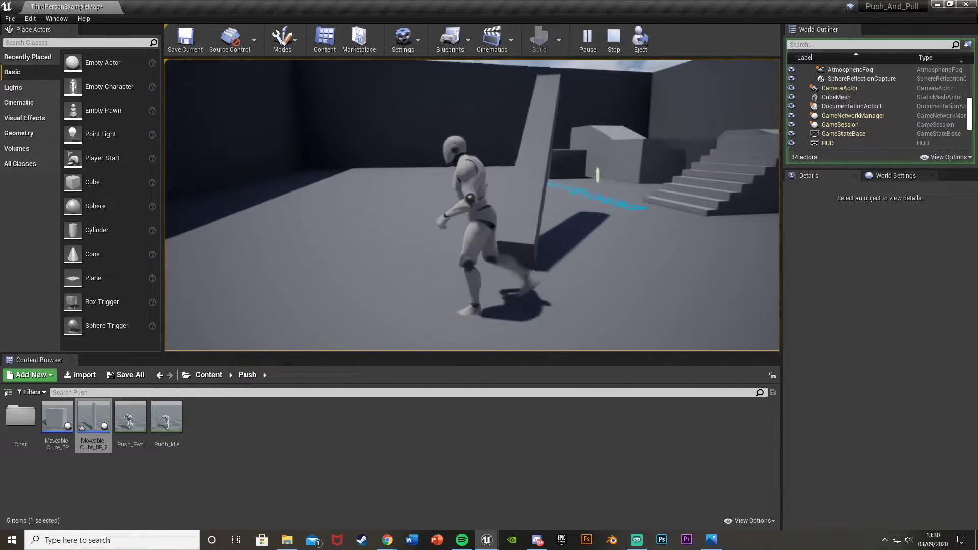
pyautogui.press('Escape')
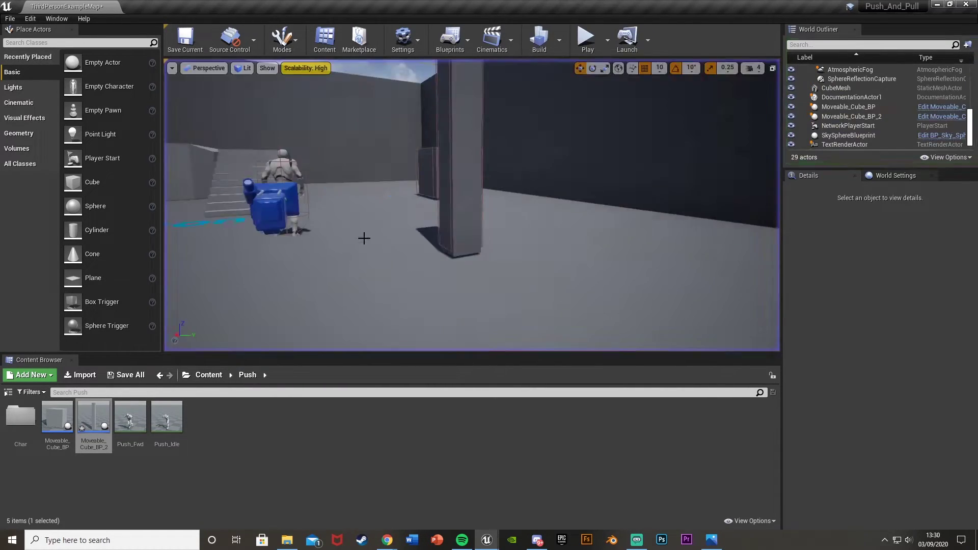
# Stretch the Moveable_Cube_BP_2 pillar to a Z scale of 2.25 and raise it to Z 630.
pyautogui.moveTo(374, 234); pyautogui.dragTo(402, 237, button='right')
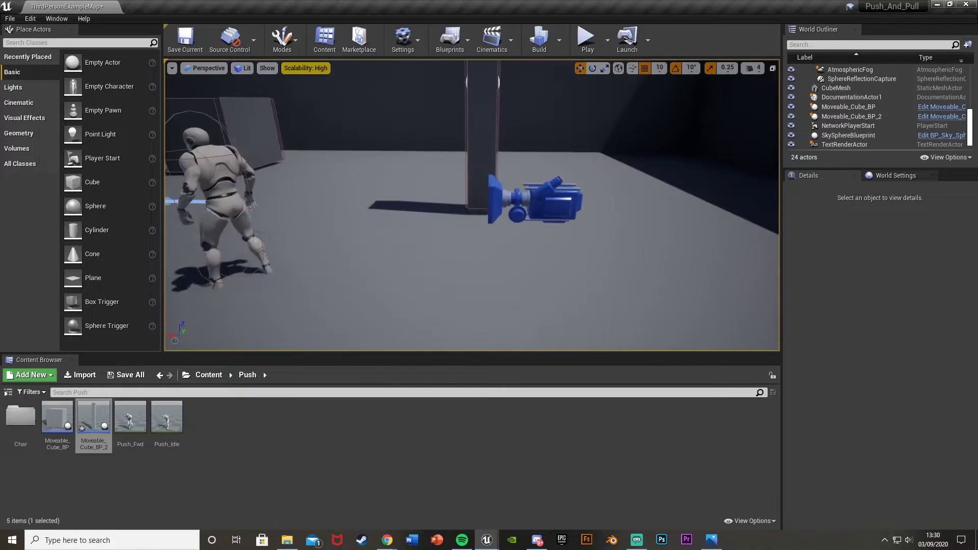
pyautogui.click(475, 146)
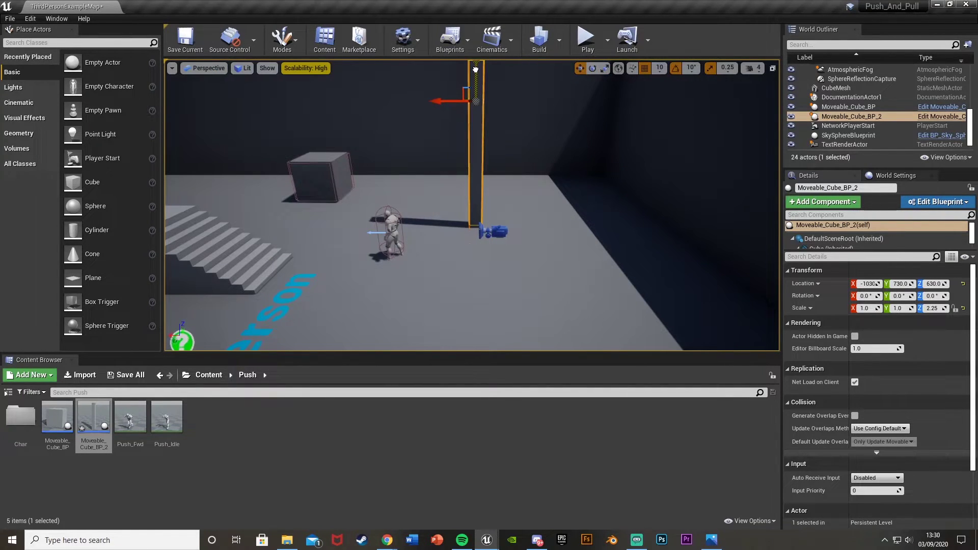
pyautogui.moveTo(475, 73); pyautogui.dragTo(379, 79, button='right')
pyautogui.press('space')
pyautogui.press('space')
pyautogui.moveTo(561, 132); pyautogui.dragTo(561, 127)
pyautogui.press('w')
# Duplicate the arena Floor and slide the two floors apart along X to open a gap, placing the copy at X about 1800.
pyautogui.moveTo(561, 128); pyautogui.dragTo(657, 130, button='right')
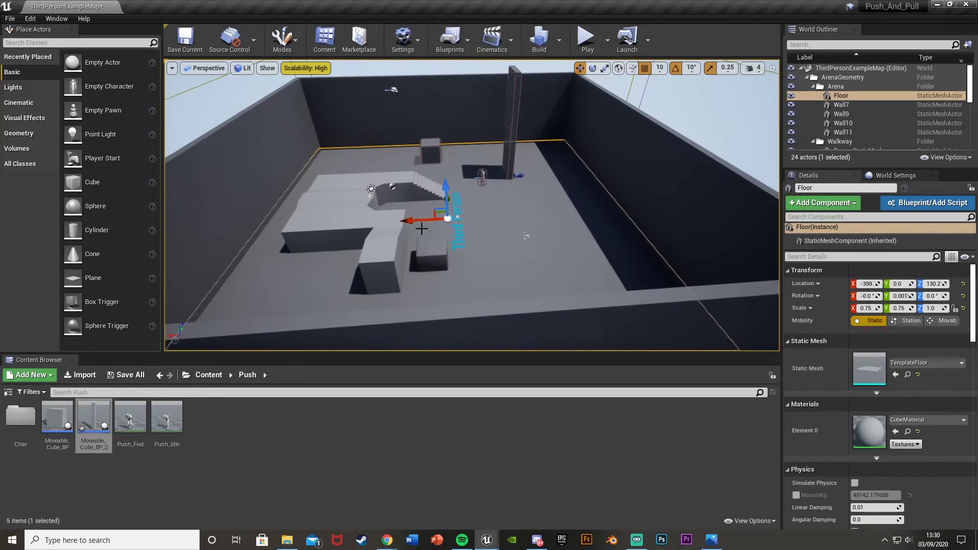
pyautogui.moveTo(410, 226); pyautogui.dragTo(176, 222)
pyautogui.hotkey('ctrl', 'w')
pyautogui.click(543, 231)
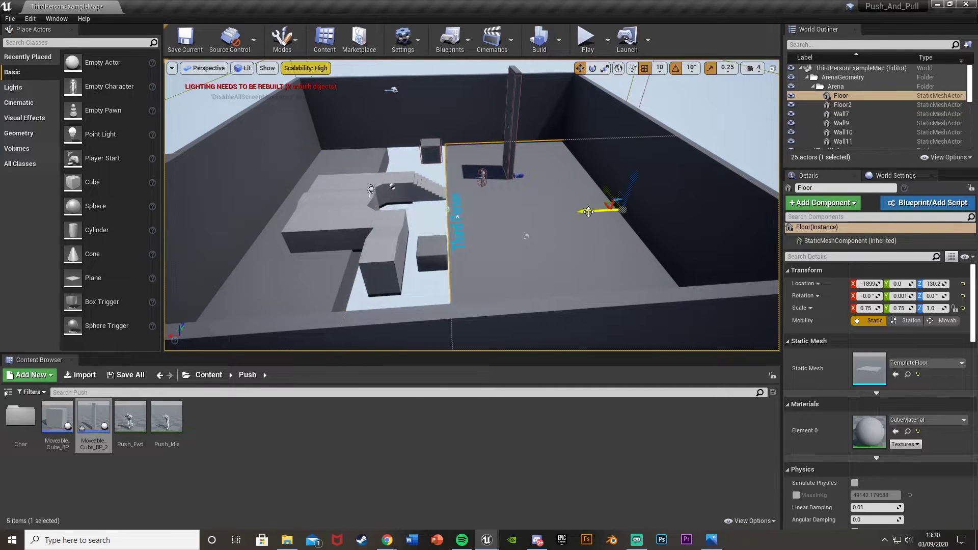
pyautogui.moveTo(586, 215); pyautogui.dragTo(639, 211)
pyautogui.click(268, 264)
pyautogui.moveTo(187, 243); pyautogui.dragTo(167, 241, button='right')
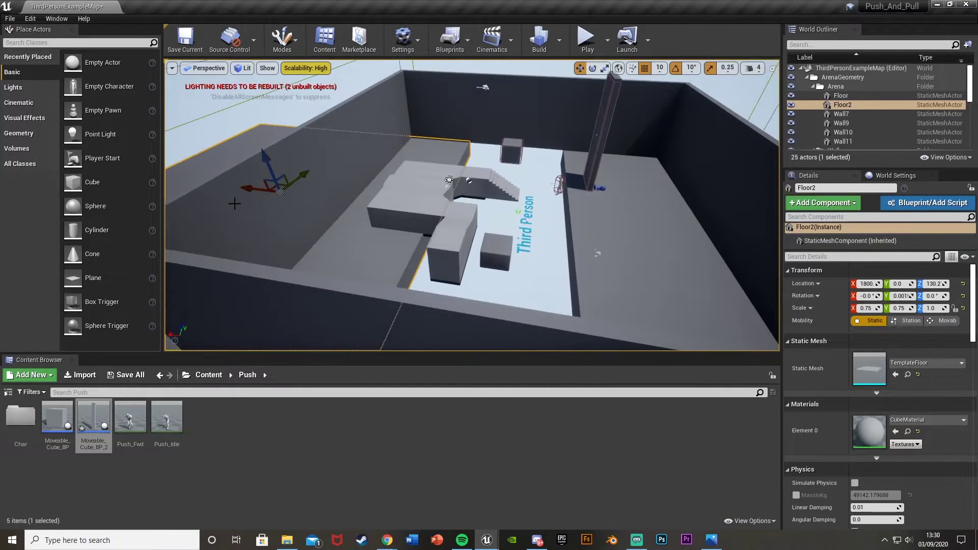
# Narrow the gap in the arena by sliding Floor and Floor2 closer together along X.
pyautogui.moveTo(236, 187); pyautogui.dragTo(260, 185)
pyautogui.click(600, 125)
pyautogui.moveTo(600, 127); pyautogui.dragTo(614, 127, button='right')
pyautogui.moveTo(514, 122); pyautogui.dragTo(503, 121)
pyautogui.click(306, 234)
pyautogui.moveTo(226, 206); pyautogui.dragTo(245, 206)
# Place the ThirdPersonCharacter at X -990, Y 480 in front of the pillar and play-test pushing the pillar over across the floor gap.
pyautogui.click(449, 144)
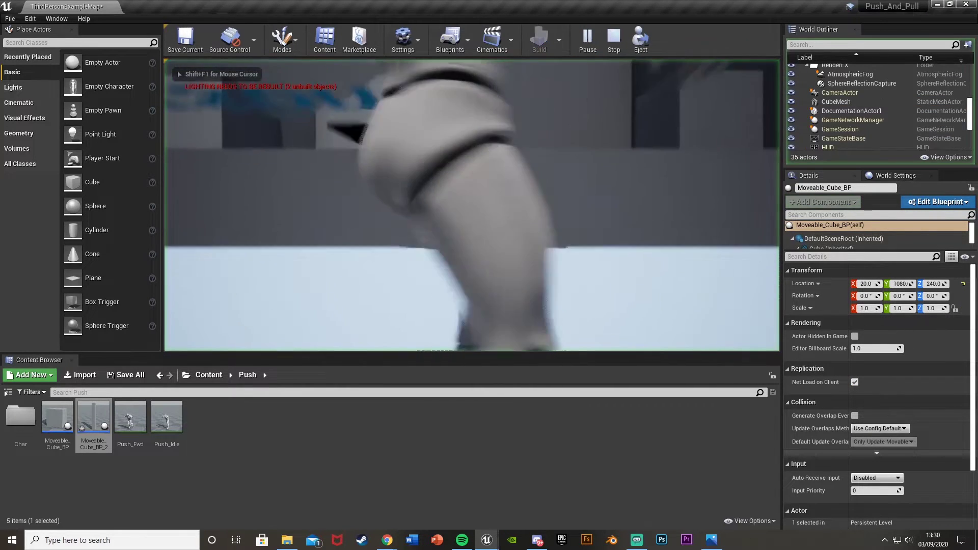
pyautogui.press('Escape')
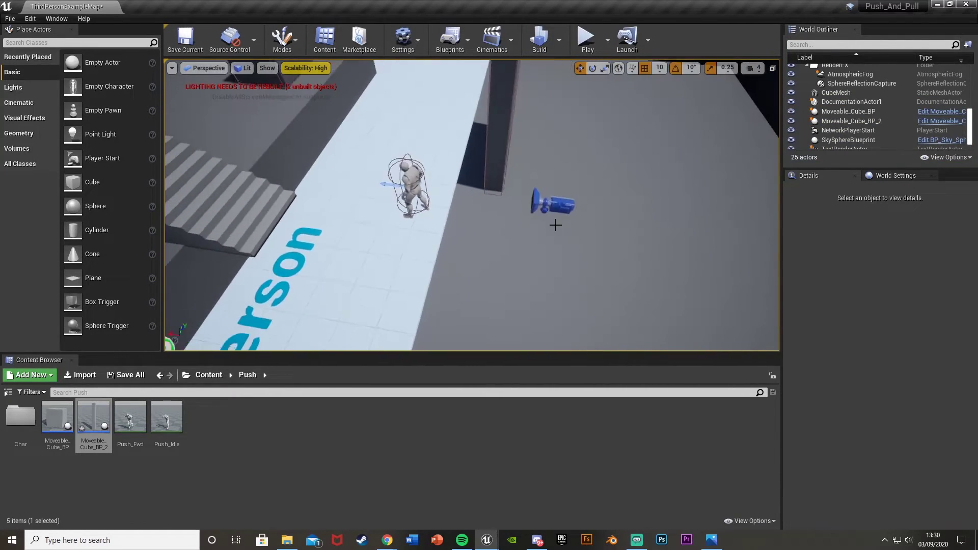
pyautogui.hotkey('alt', 'p')
pyautogui.press('w')
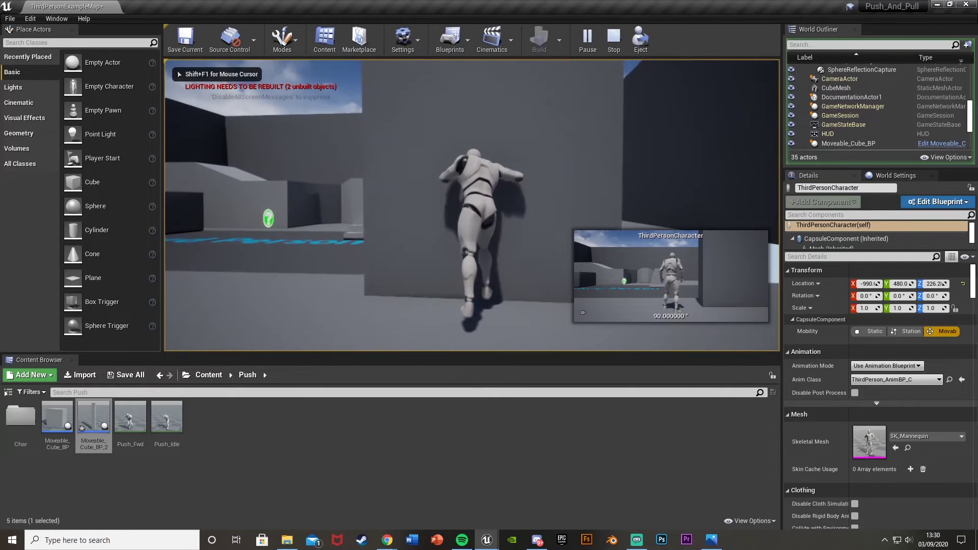
pyautogui.press('s')
pyautogui.press('a')
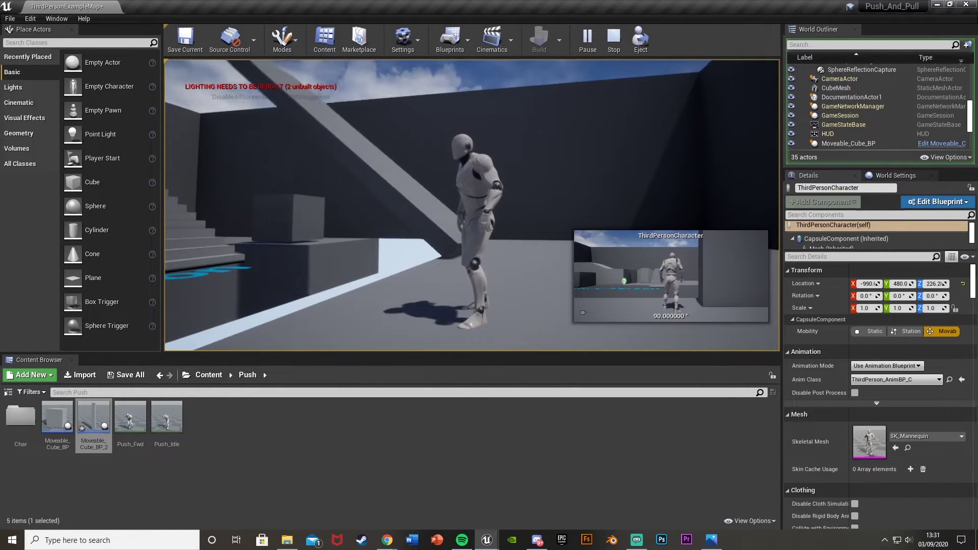
pyautogui.press('w')
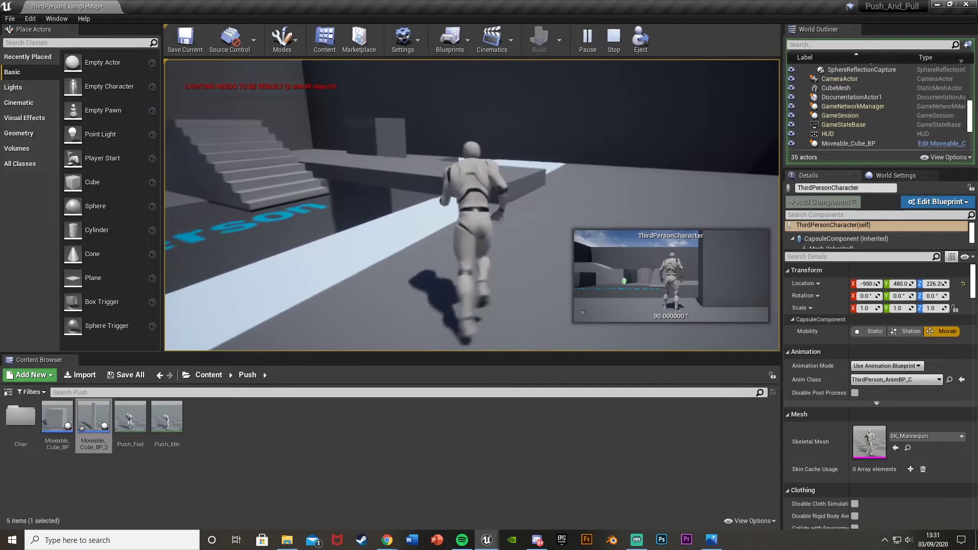
# Run and jump the character over the fallen pillar to explore the arena beyond the gap, and end the session.
pyautogui.press('space')
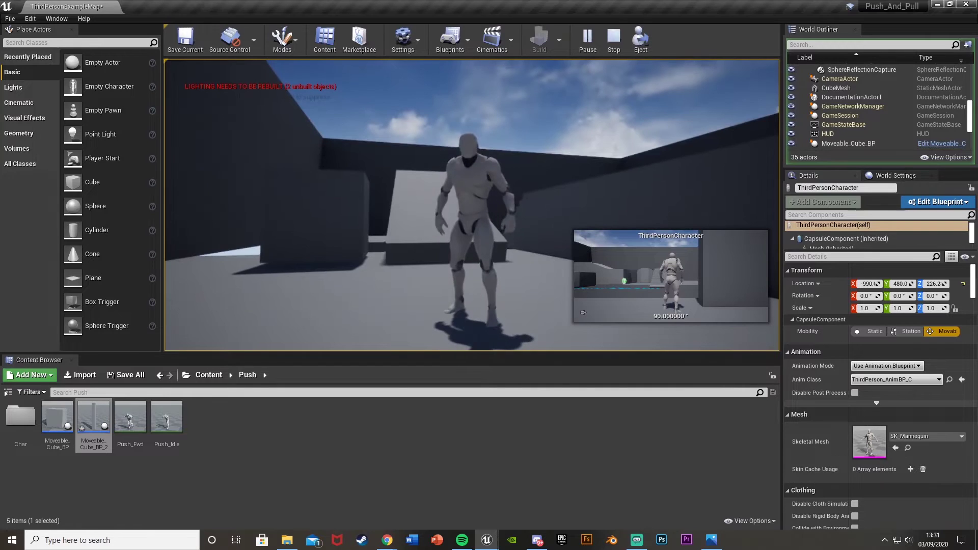
pyautogui.press('w')
pyautogui.press('w')
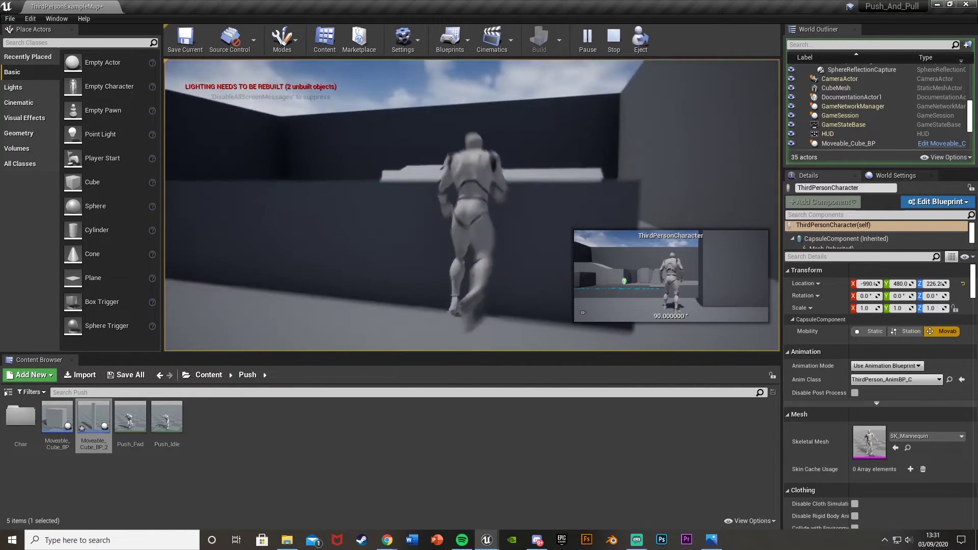
pyautogui.press('space')
pyautogui.press('w')
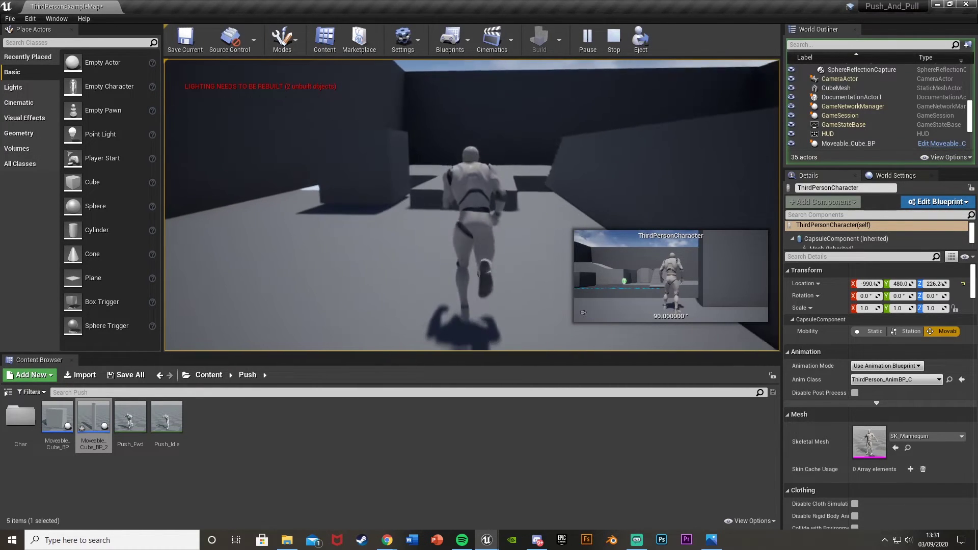
pyautogui.press('w')
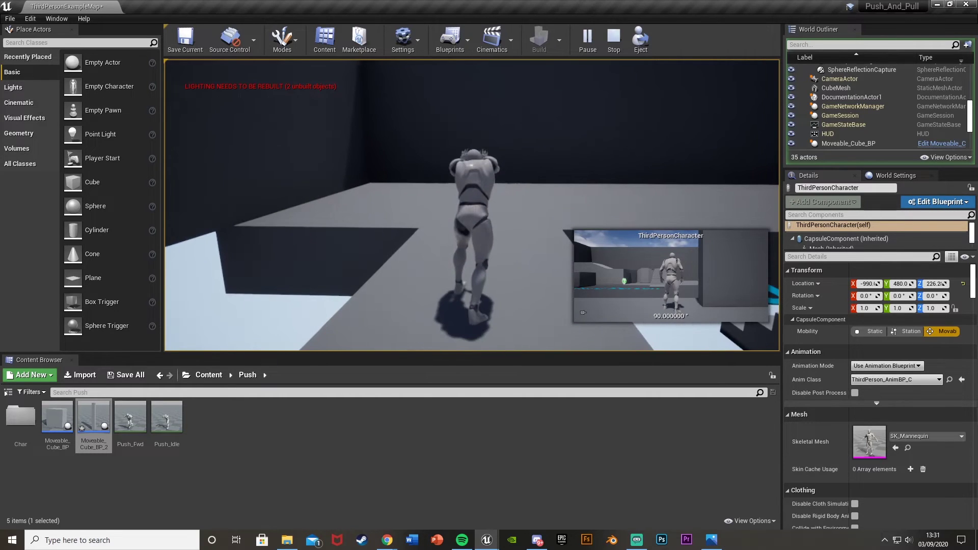
pyautogui.press('w')
pyautogui.press('Escape')
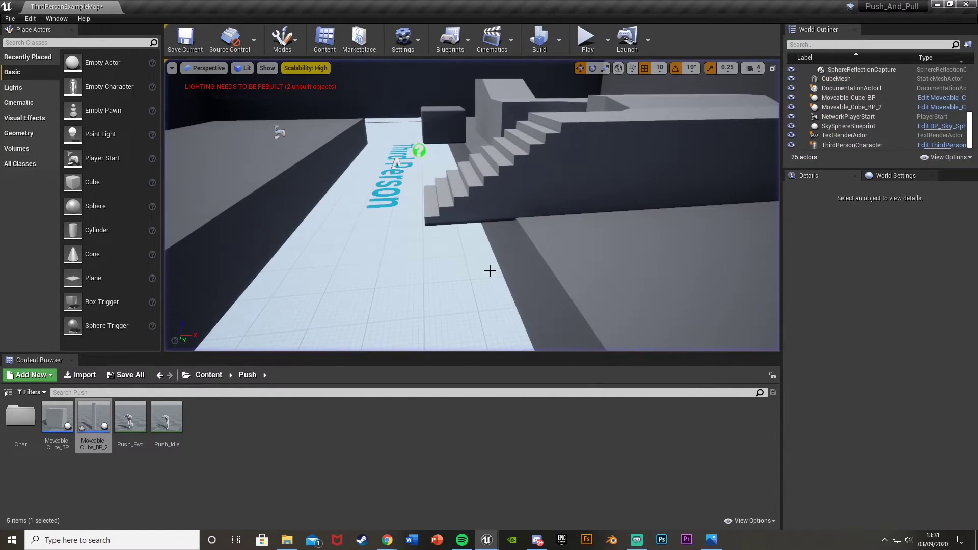
# Play-test again by jumping the character against the pillar to topple it toward the gap, and end the session.
pyautogui.moveTo(493, 267); pyautogui.dragTo(462, 236, button='right')
pyautogui.click(581, 45)
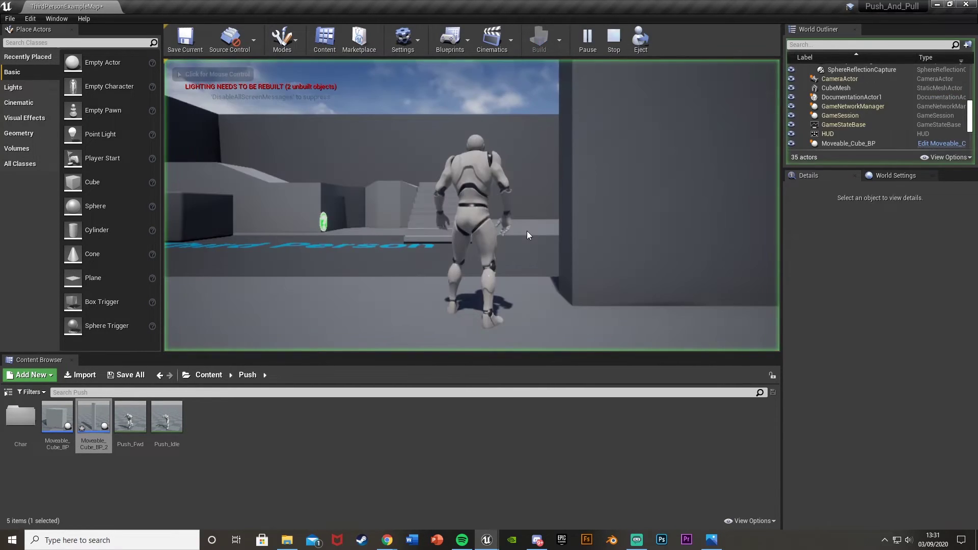
pyautogui.press('w')
pyautogui.press('space')
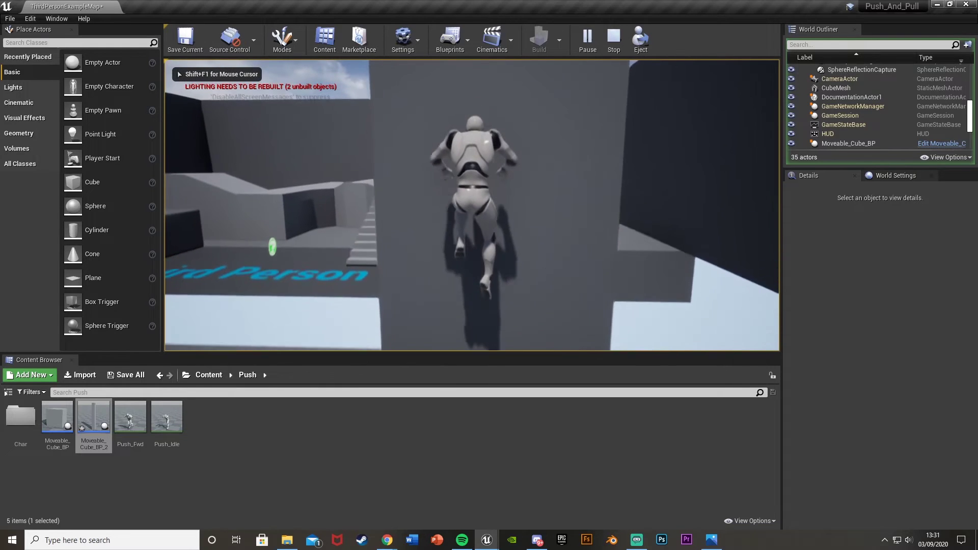
pyautogui.press('w')
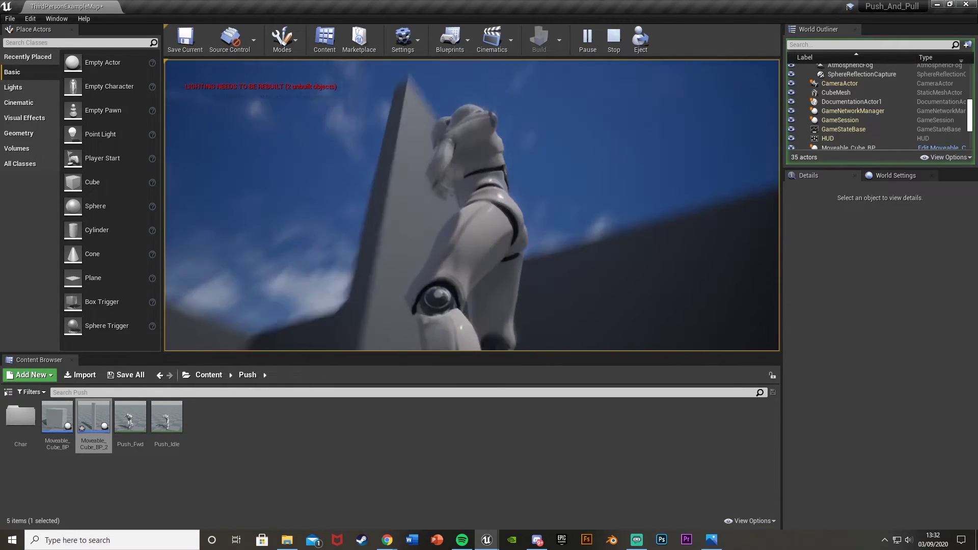
pyautogui.press('a')
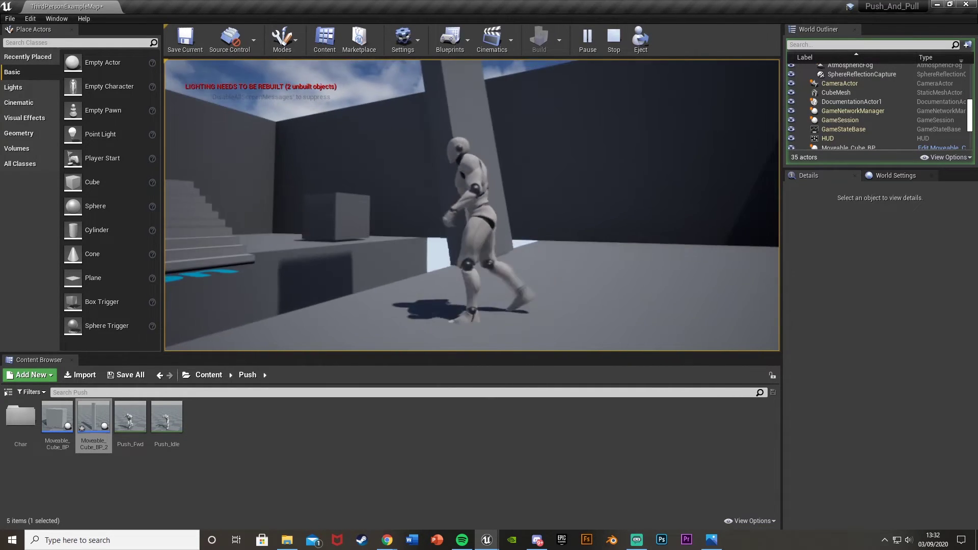
pyautogui.press('w')
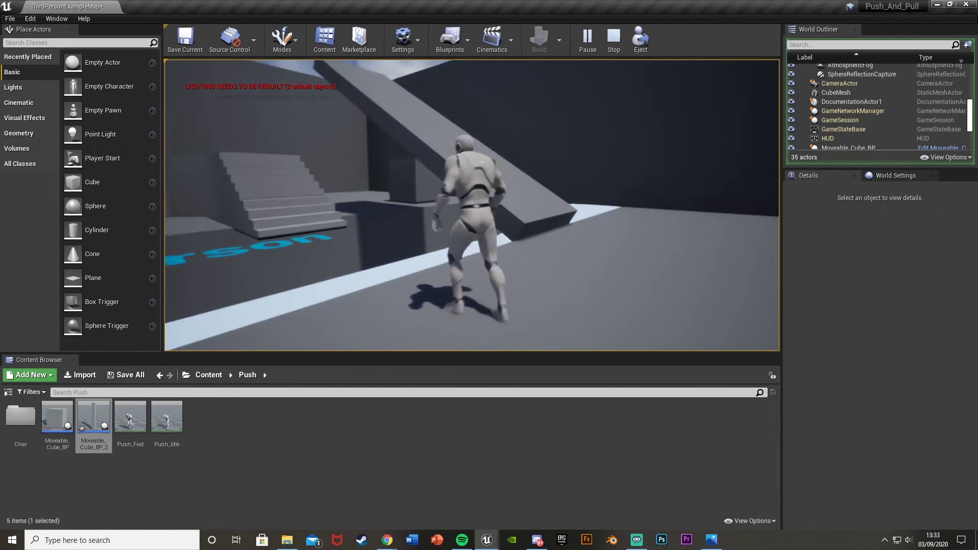
pyautogui.press('Escape')
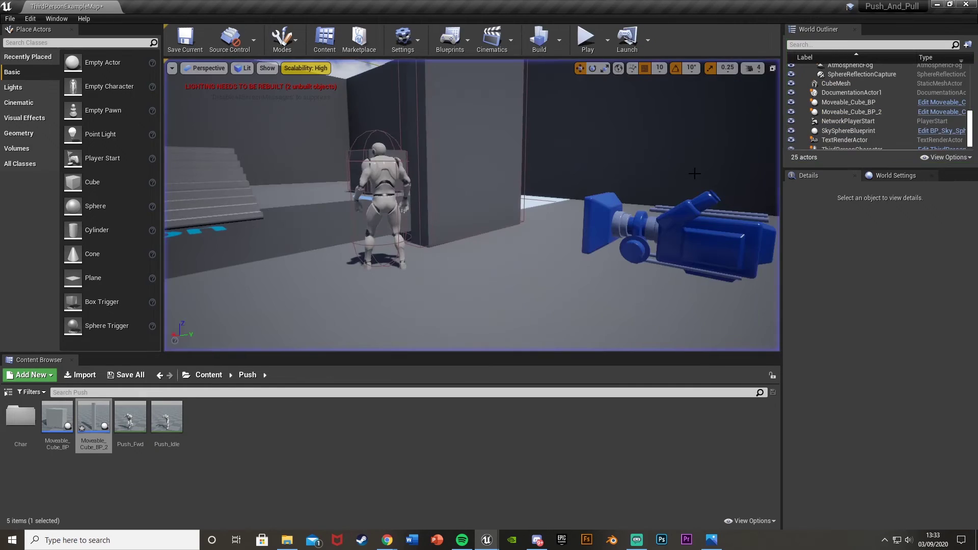
# Widen the Moveable_Cube_BP_2 pillar to a Y scale of 5.75 and move it to X -1340, Z 620.
pyautogui.click(433, 146)
pyautogui.moveTo(433, 145); pyautogui.dragTo(395, 139, button='right')
pyautogui.moveTo(418, 157); pyautogui.dragTo(591, 121)
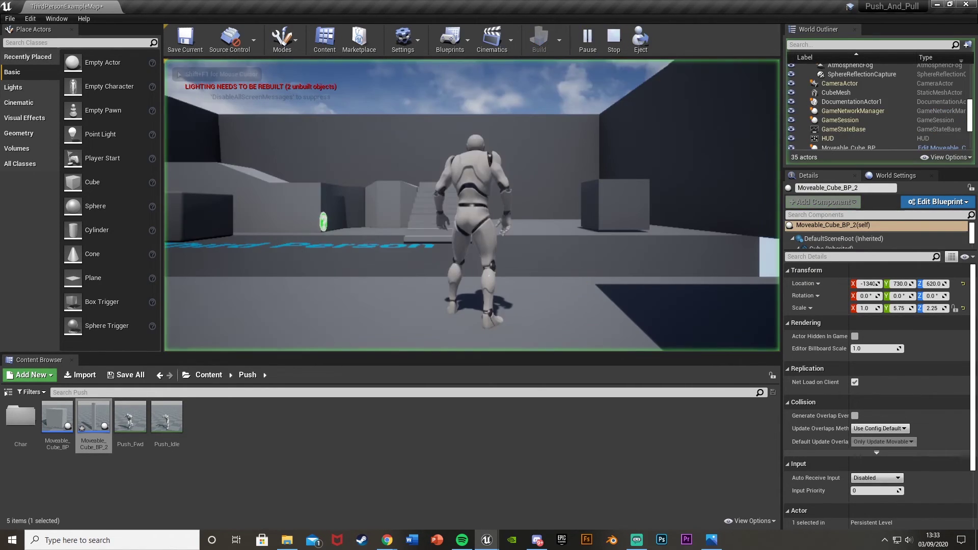